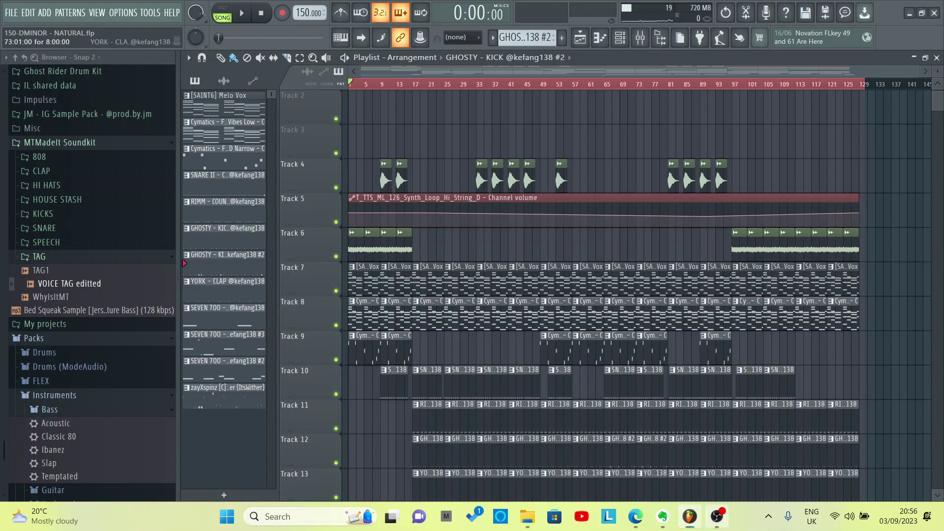
pyautogui.click(717, 516)
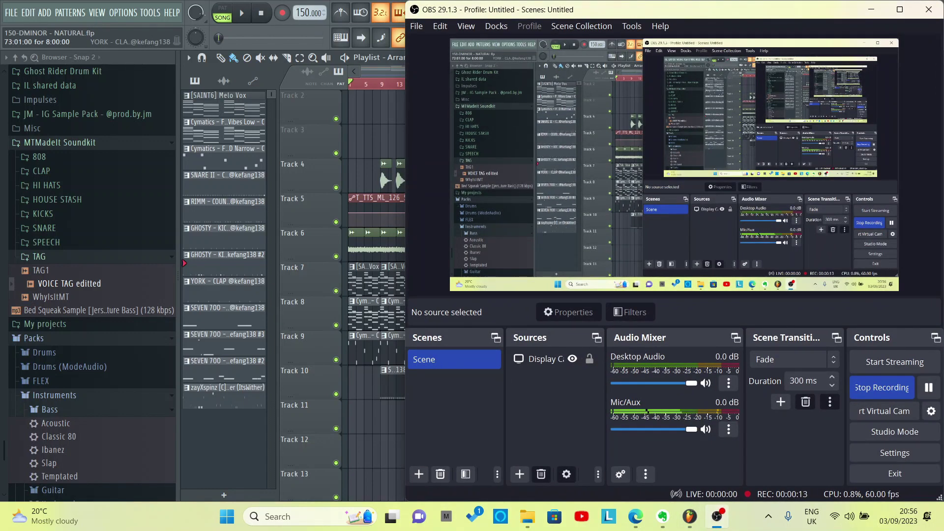
pyautogui.click(717, 517)
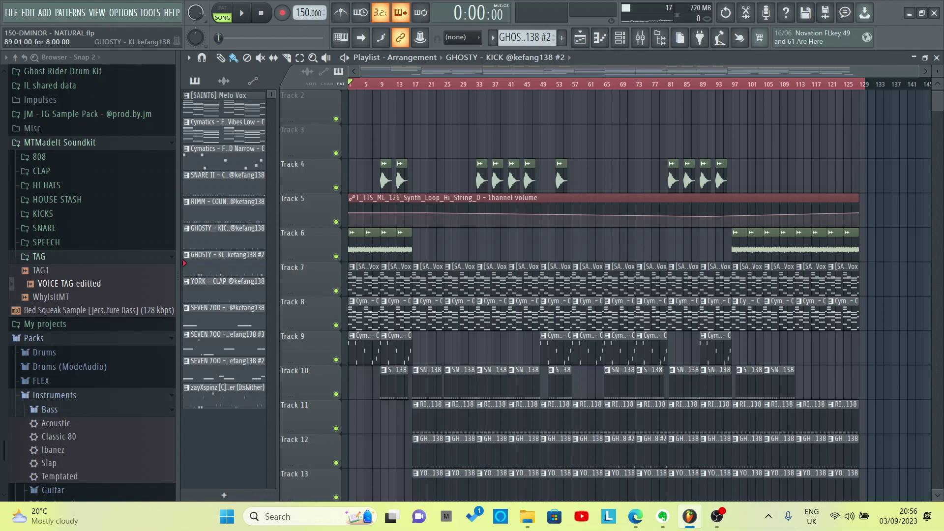
# Examine the tracks of the playlist arrangement and play the song to hear the current mix
pyautogui.scroll(-1, 590, 295)
pyautogui.scroll(-3, 590, 295)
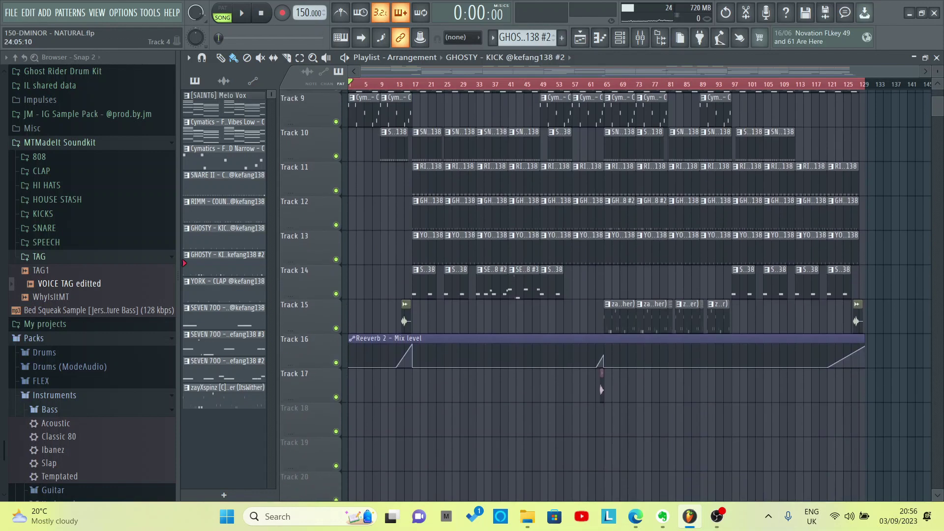
pyautogui.scroll(3, 590, 295)
pyautogui.scroll(1, 590, 295)
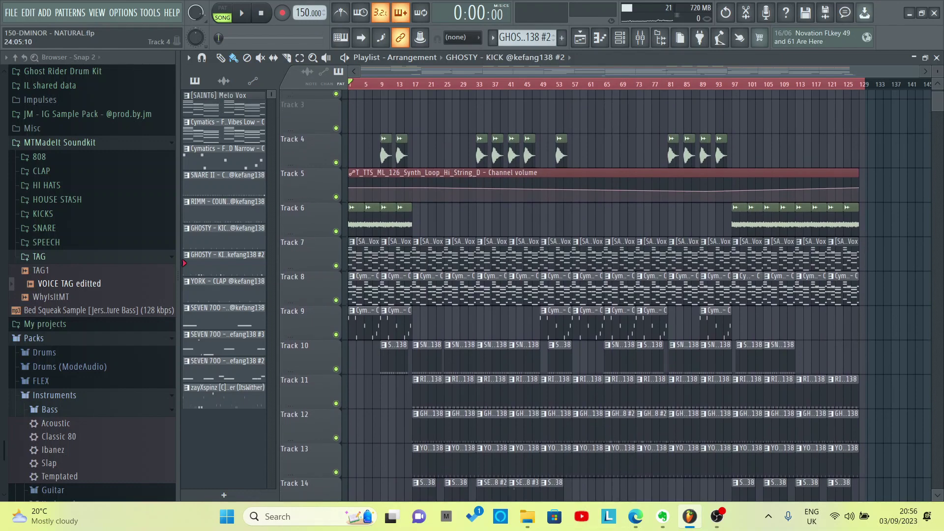
pyautogui.scroll(-2, 590, 295)
pyautogui.scroll(-1, 590, 295)
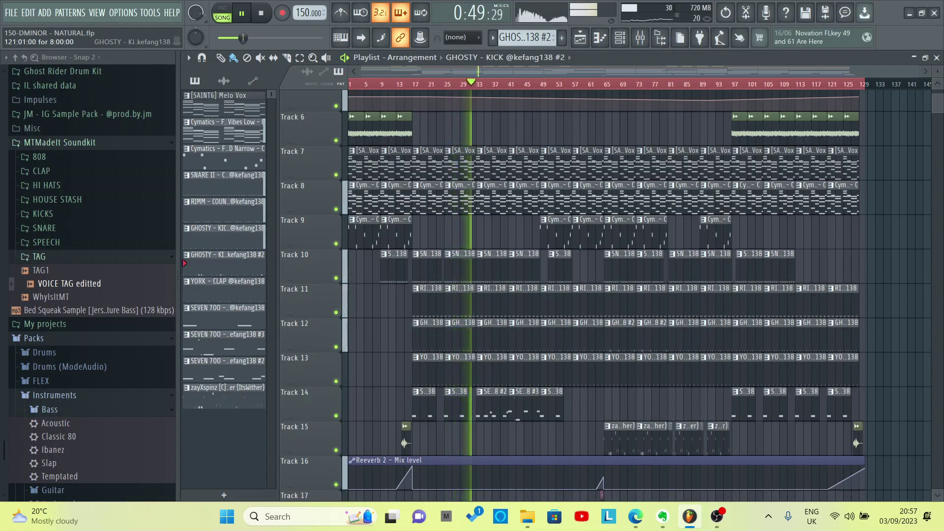
pyautogui.scroll(4, 590, 295)
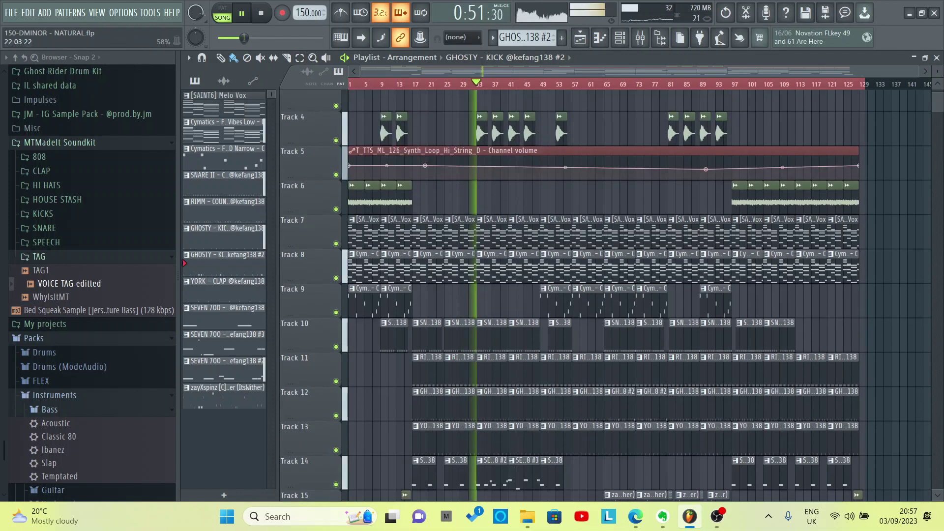
pyautogui.click(261, 14)
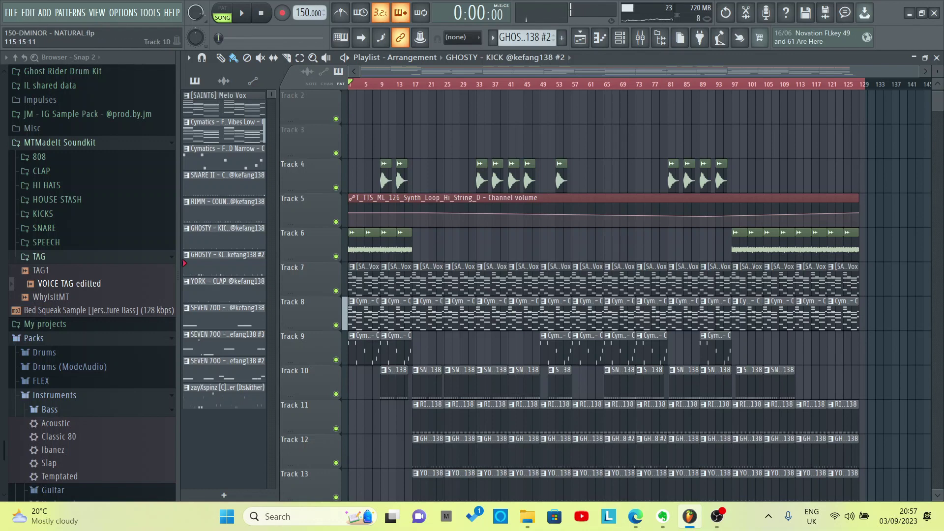
pyautogui.scroll(-5, 809, 388)
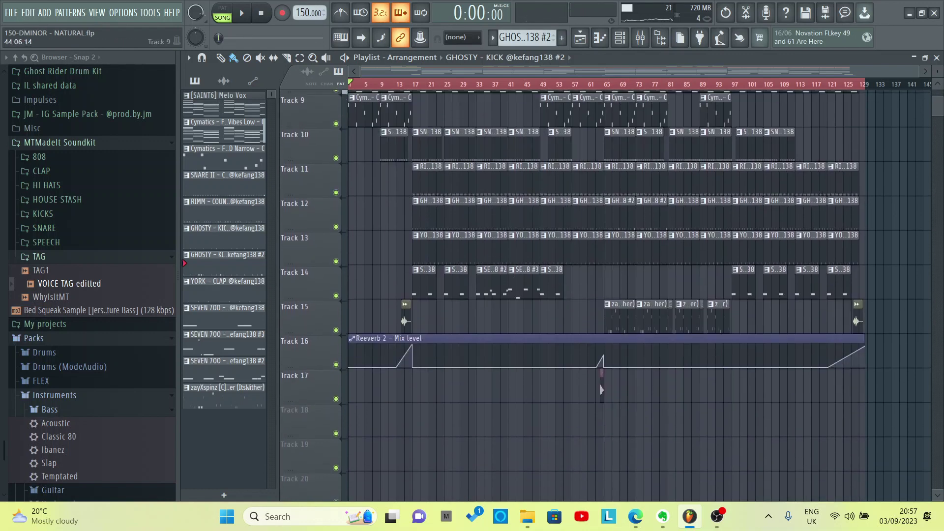
pyautogui.scroll(3, 480, 310)
pyautogui.scroll(3, 479, 305)
pyautogui.scroll(-4, 506, 211)
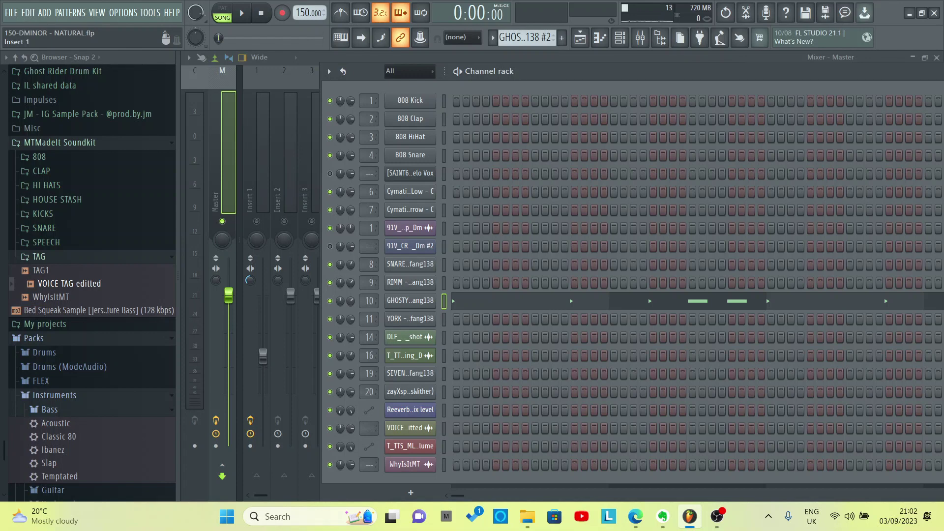
# View the mixer's volume faders and the channel rack's volume knobs, and play the song briefly
pyautogui.press('F6')
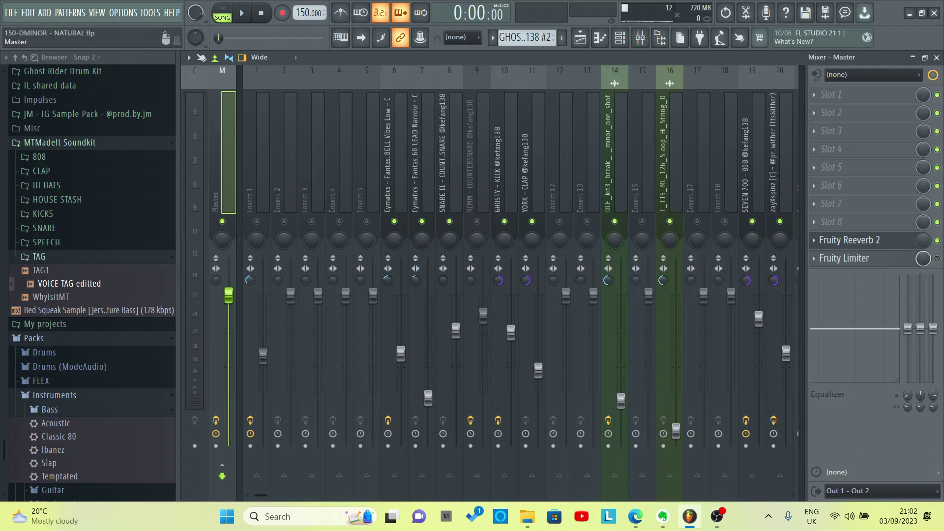
pyautogui.click(620, 37)
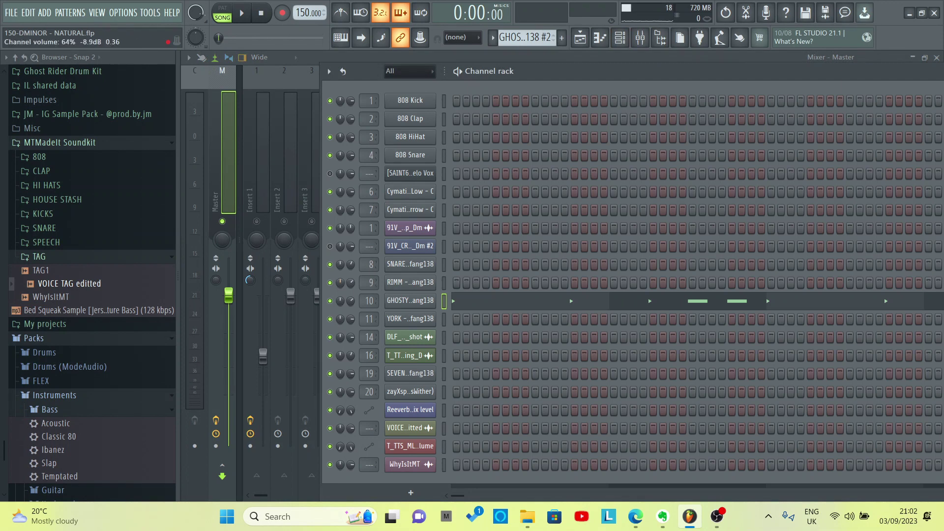
pyautogui.press('space')
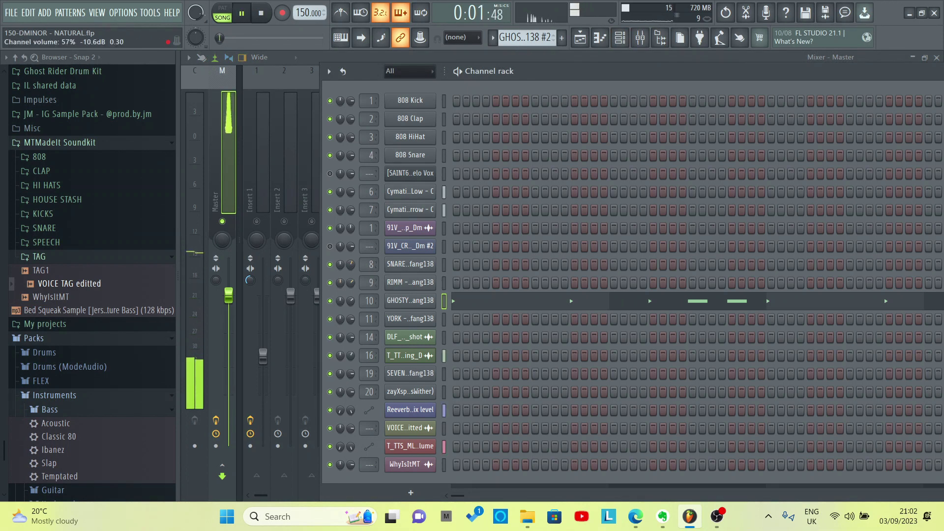
pyautogui.press('space')
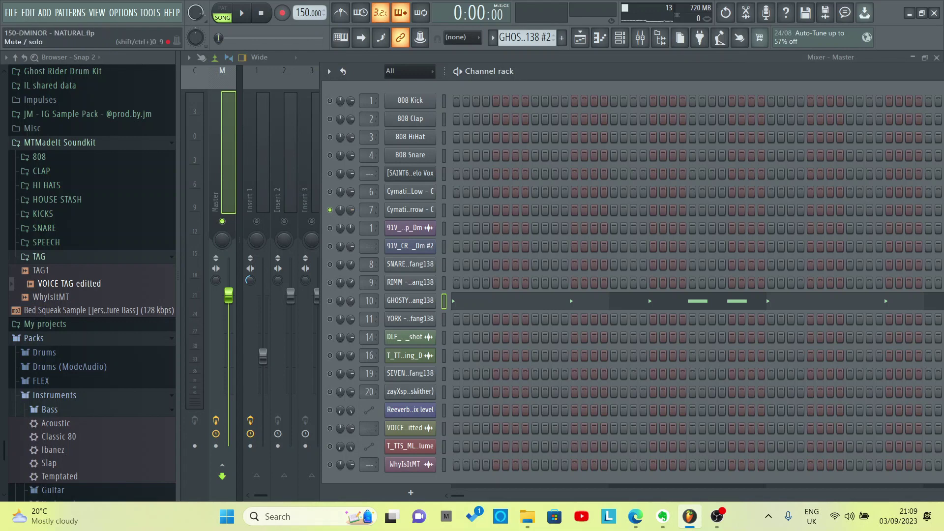
# Solo the Cymatics LEAD Narrow channel and lower its channel volume during playback
pyautogui.rightClick(330, 210)
pyautogui.click(345, 217)
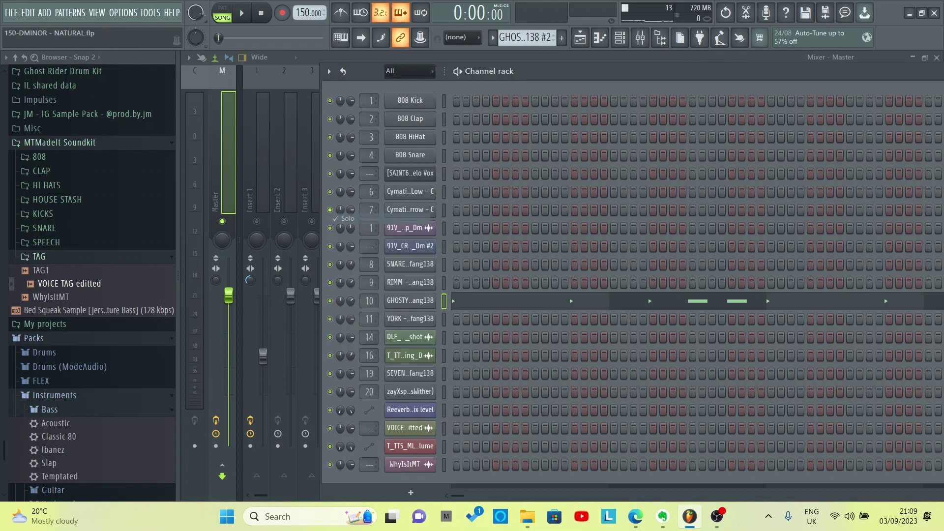
pyautogui.rightClick(330, 211)
pyautogui.click(347, 220)
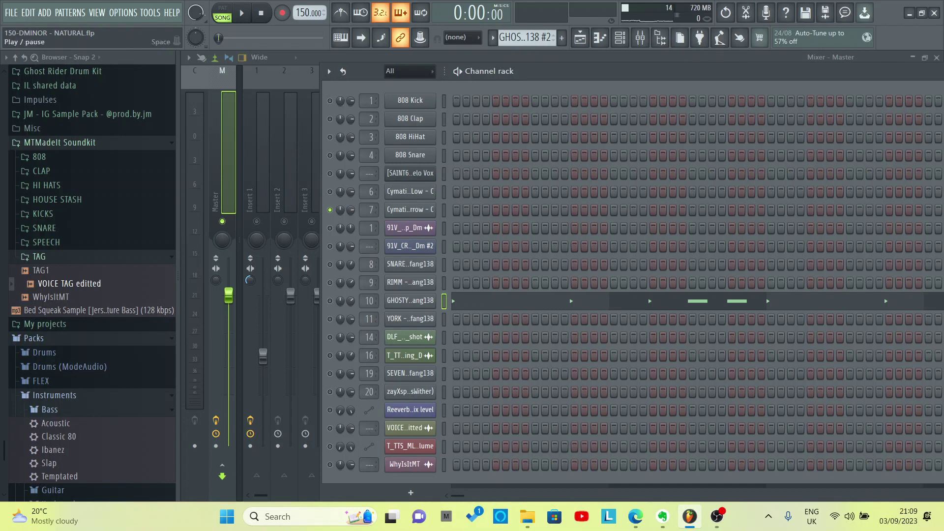
pyautogui.press('space')
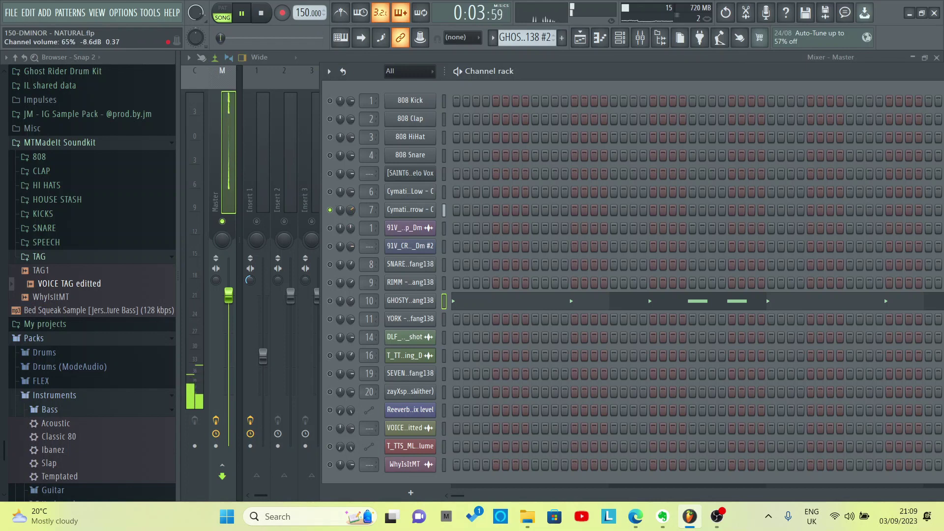
pyautogui.moveTo(350, 209); pyautogui.dragTo(351, 220)
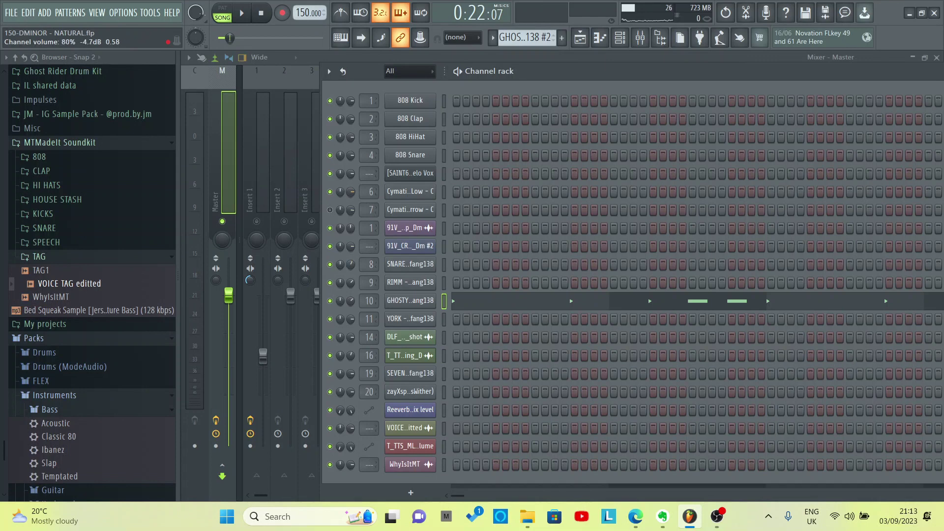
# Lower the Cymatics BELL Vibes Low channel's volume to 78% and listen to the result in the full mix
pyautogui.moveTo(350, 191); pyautogui.dragTo(350, 203)
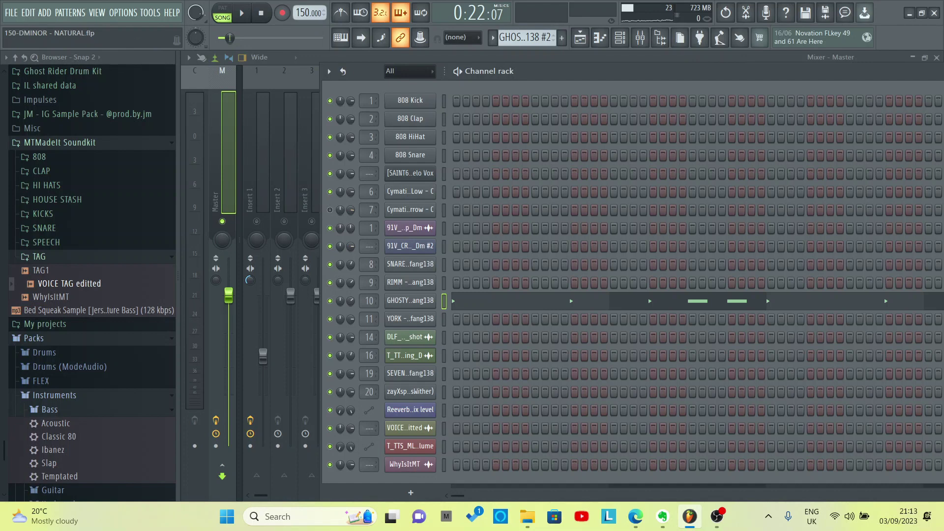
pyautogui.press('space')
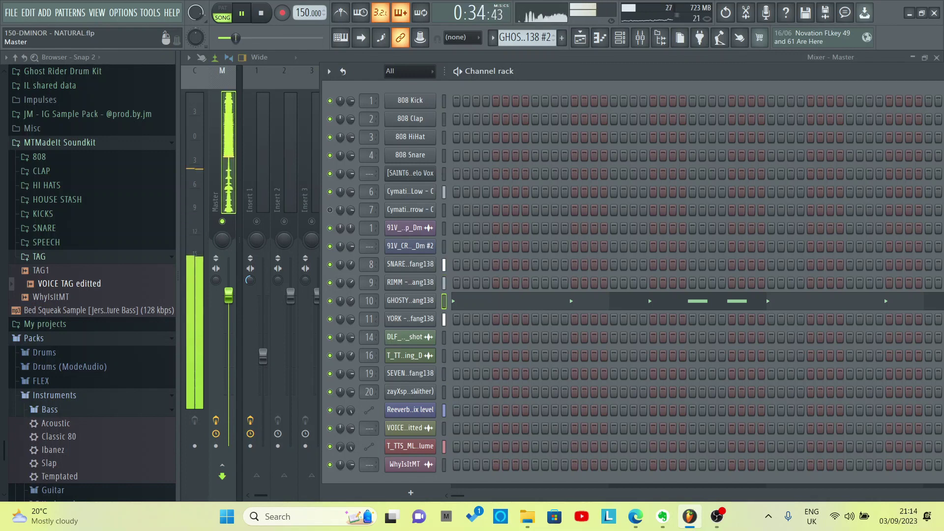
pyautogui.press('space')
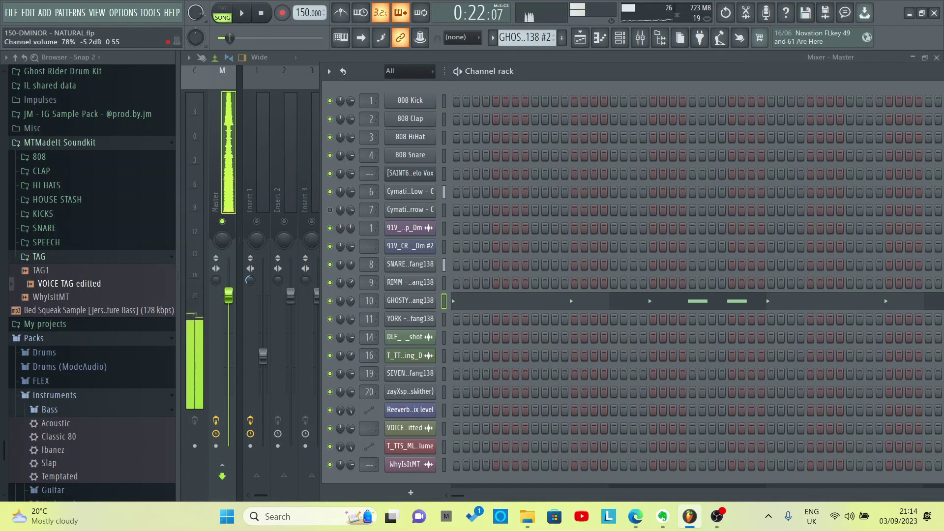
# Raise the volume fader of the Cymatics BELL Vibes Low track on mixer insert 6 slightly
pyautogui.click(580, 37)
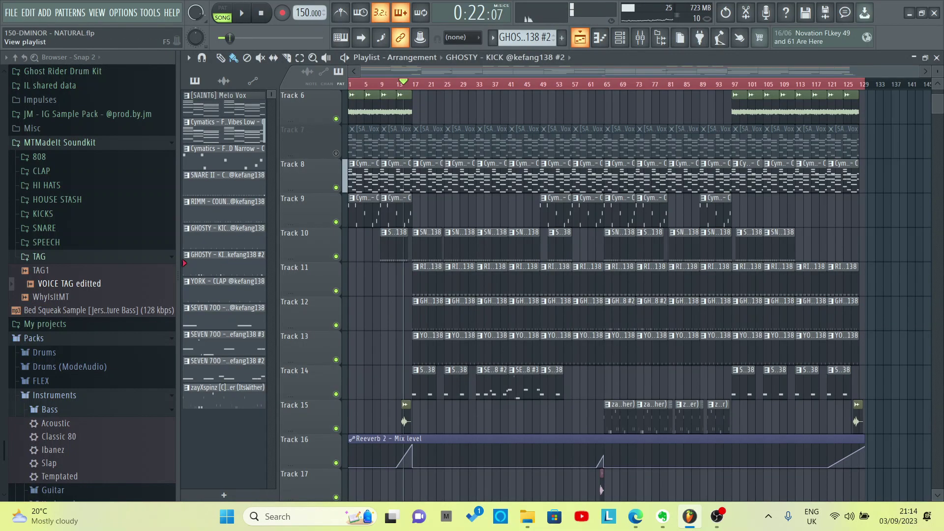
pyautogui.click(640, 37)
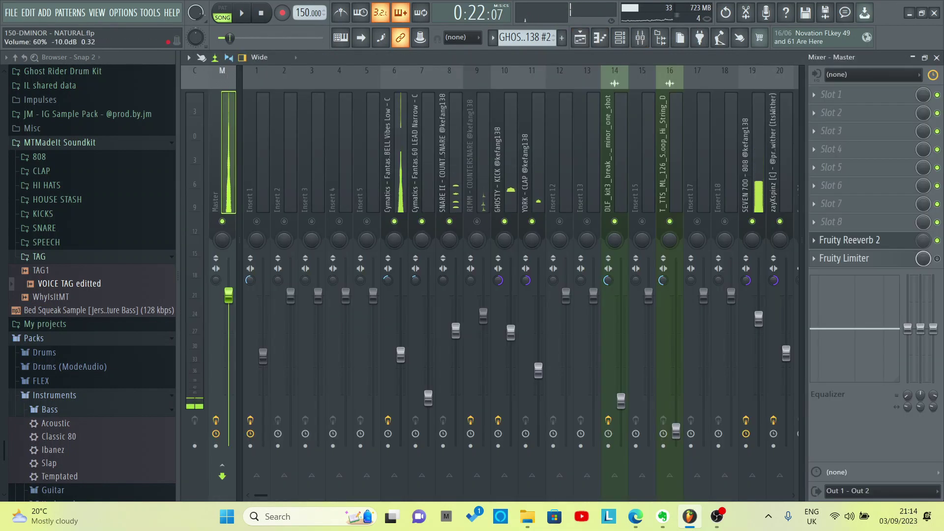
pyautogui.moveTo(401, 353); pyautogui.dragTo(401, 344)
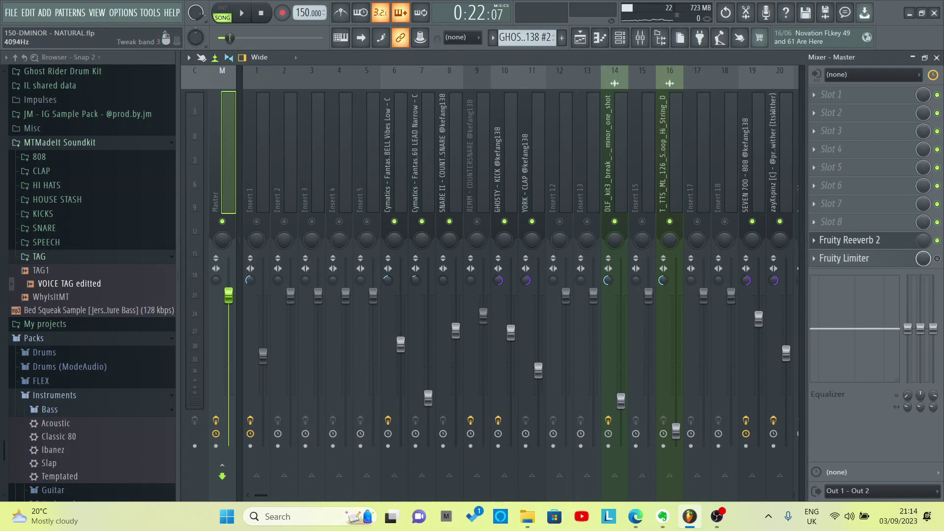
# Raise the computer's system output volume to nearly full and return to the mixing notes
pyautogui.moveTo(716, 516)
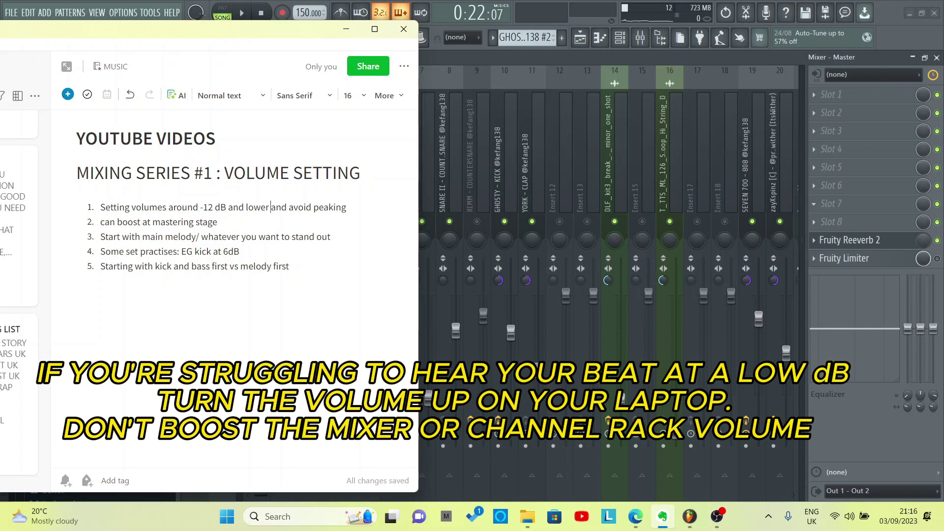
pyautogui.click(849, 516)
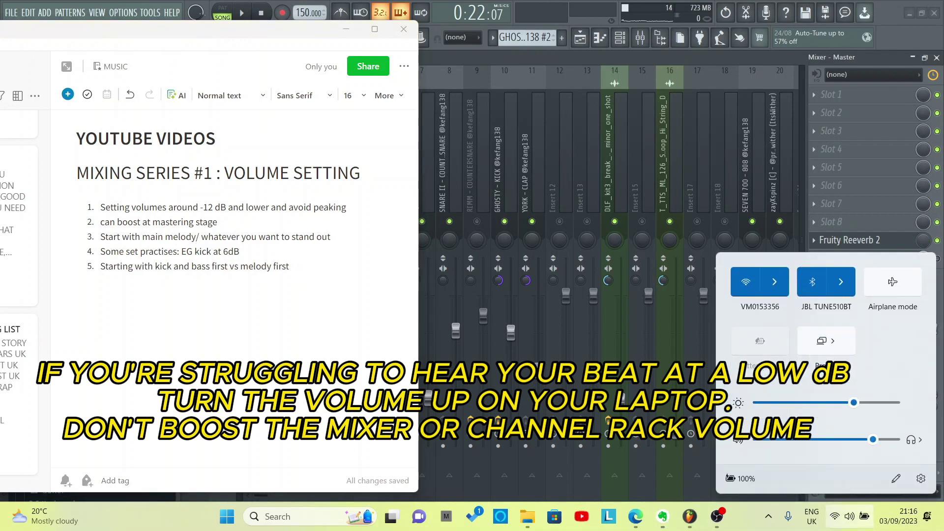
pyautogui.moveTo(873, 439)
pyautogui.mouseDown()
pyautogui.moveTo(899, 439)
pyautogui.moveTo(821, 439)
pyautogui.moveTo(892, 439)
pyautogui.mouseUp()
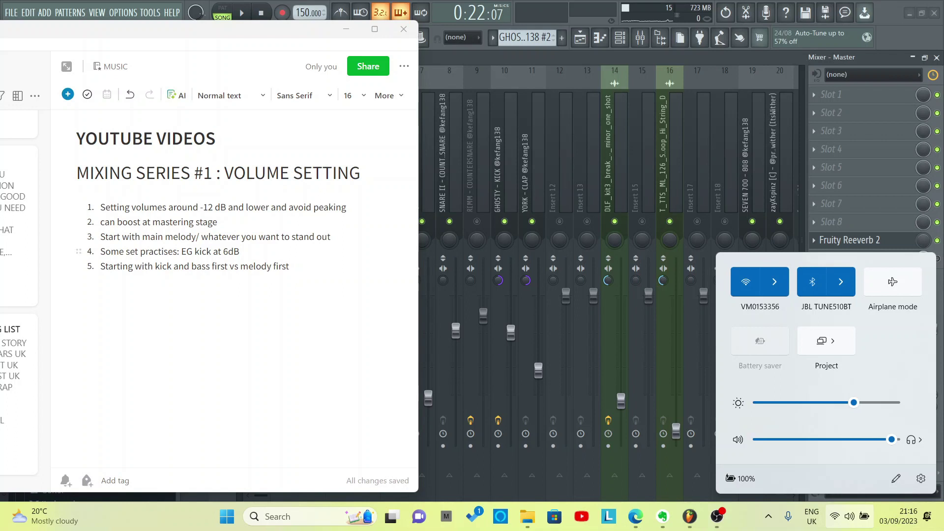
pyautogui.click(262, 266)
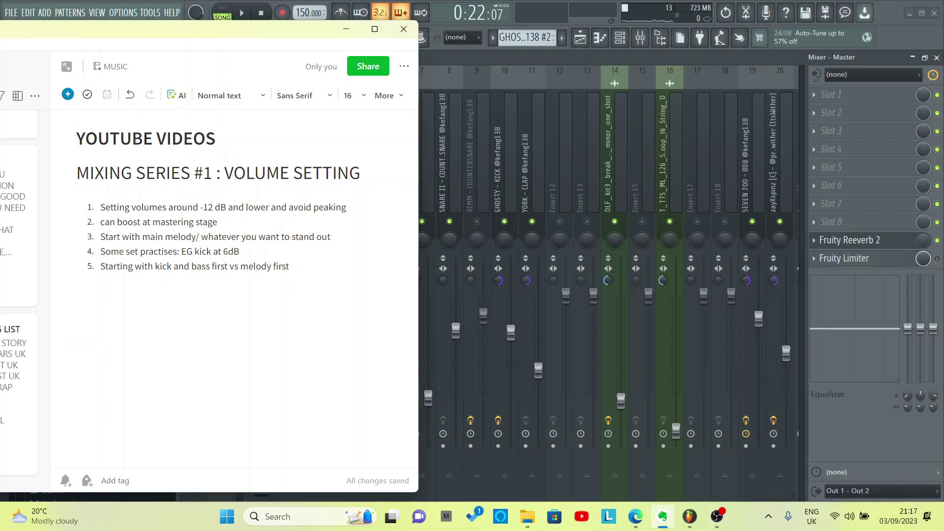